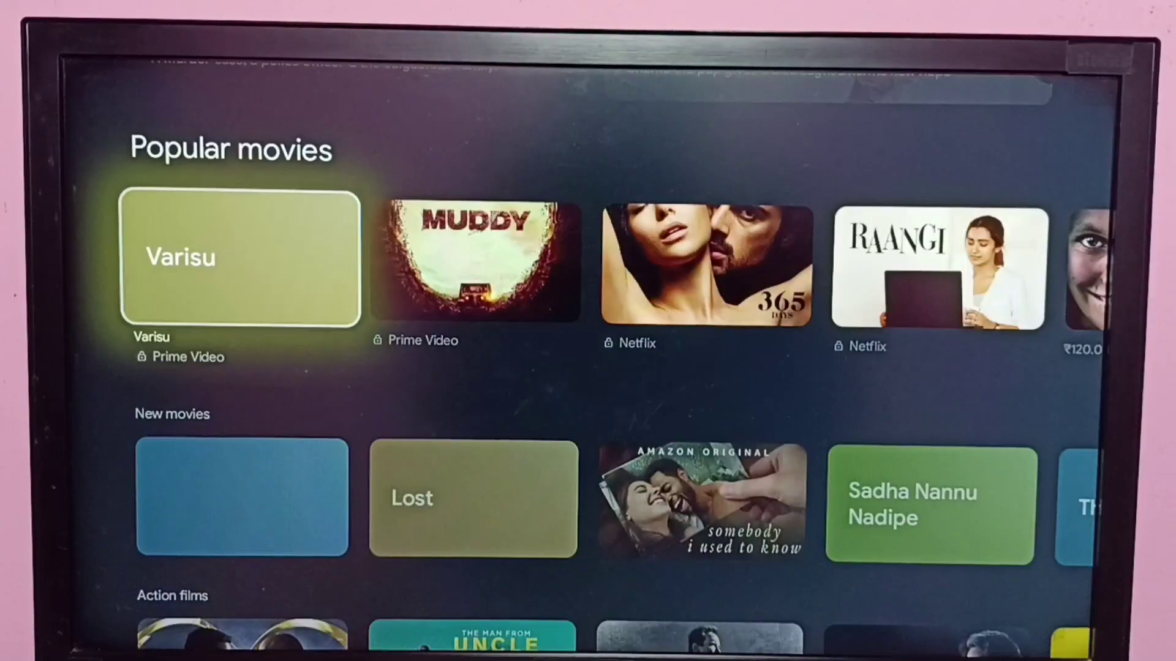
key(Up)
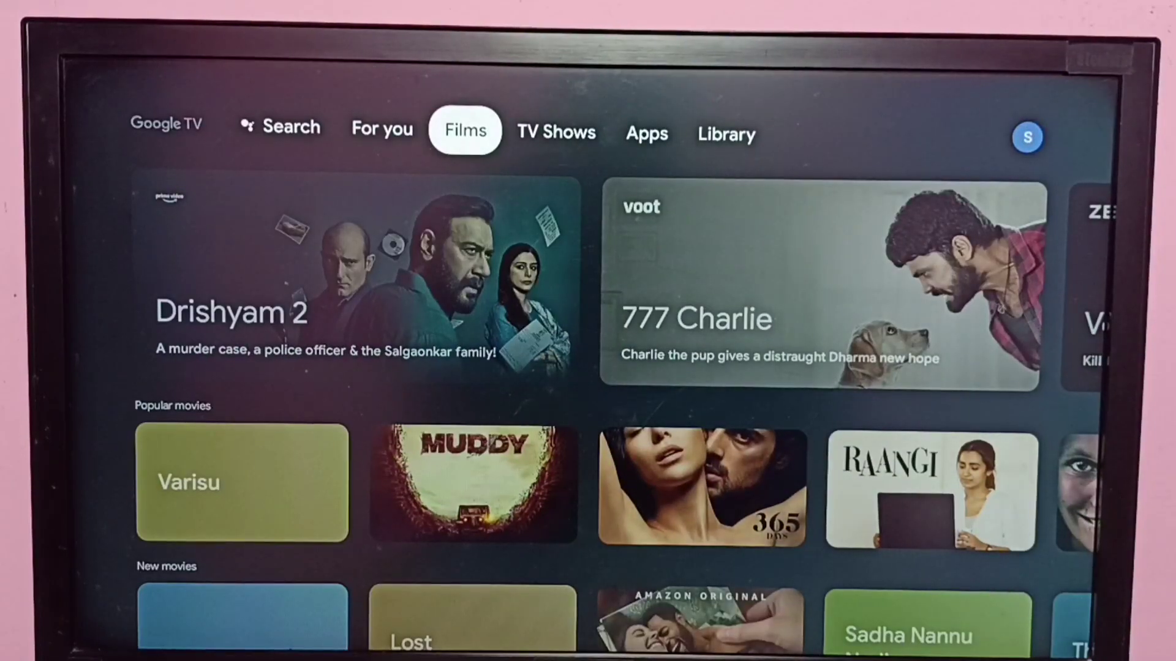
Step: Move from the home rows to the profile panel and highlight its Settings tile
key(Right)
key(Right)
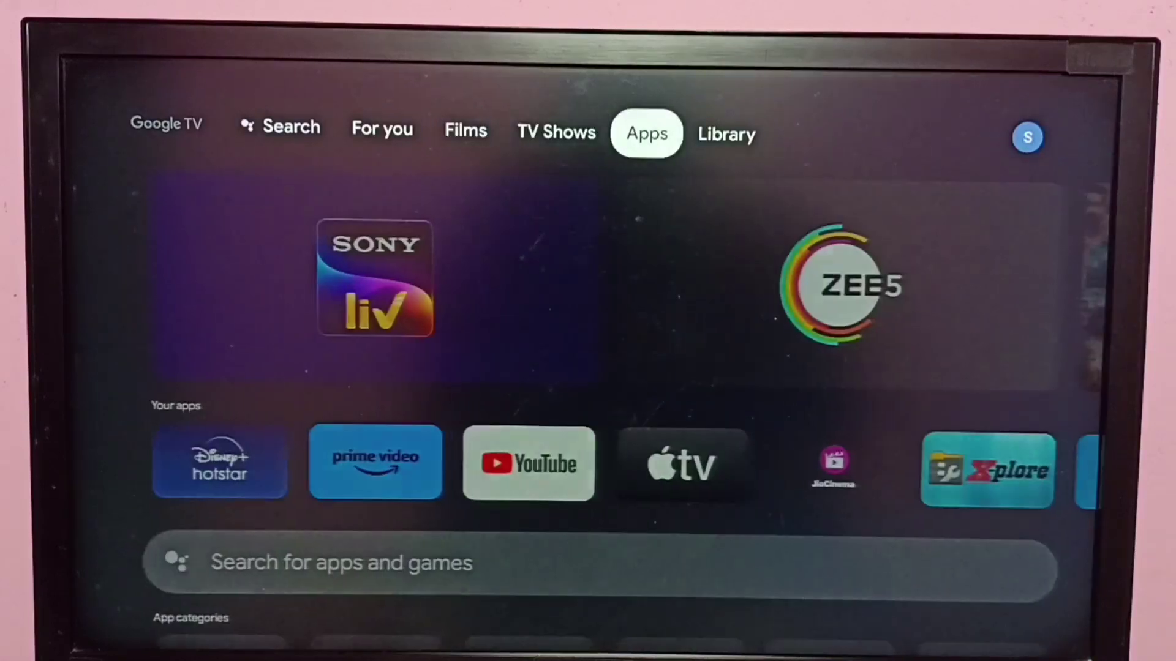
key(Right)
key(Right)
key(Down)
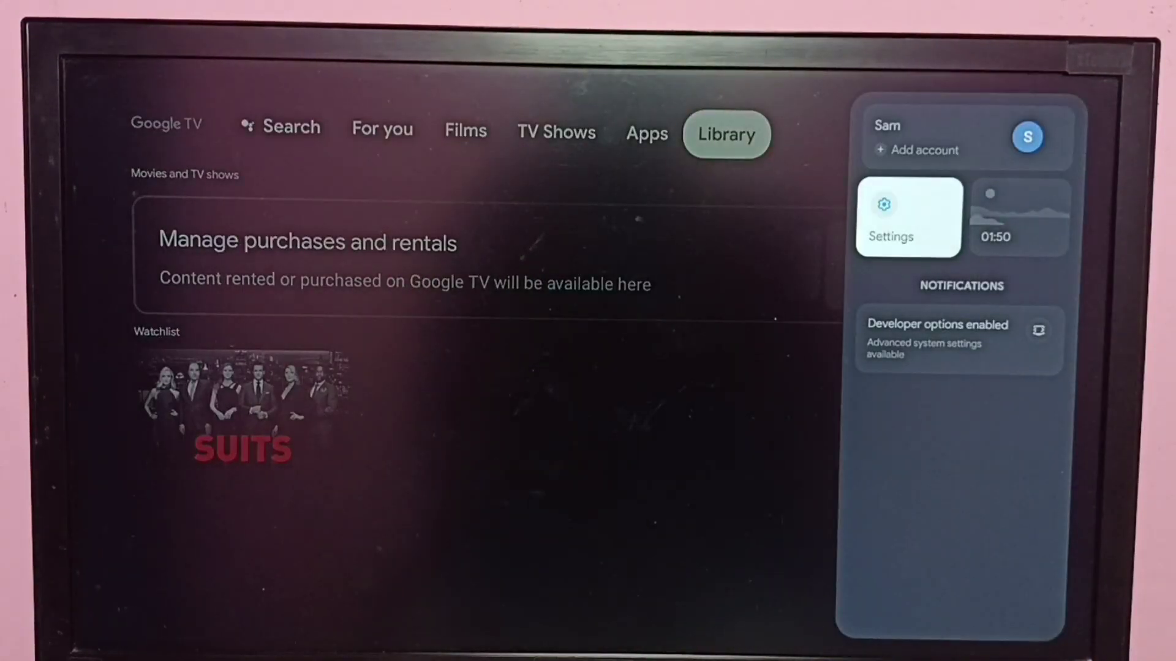
Step: Open Settings and enter the Apps category
key(Return)
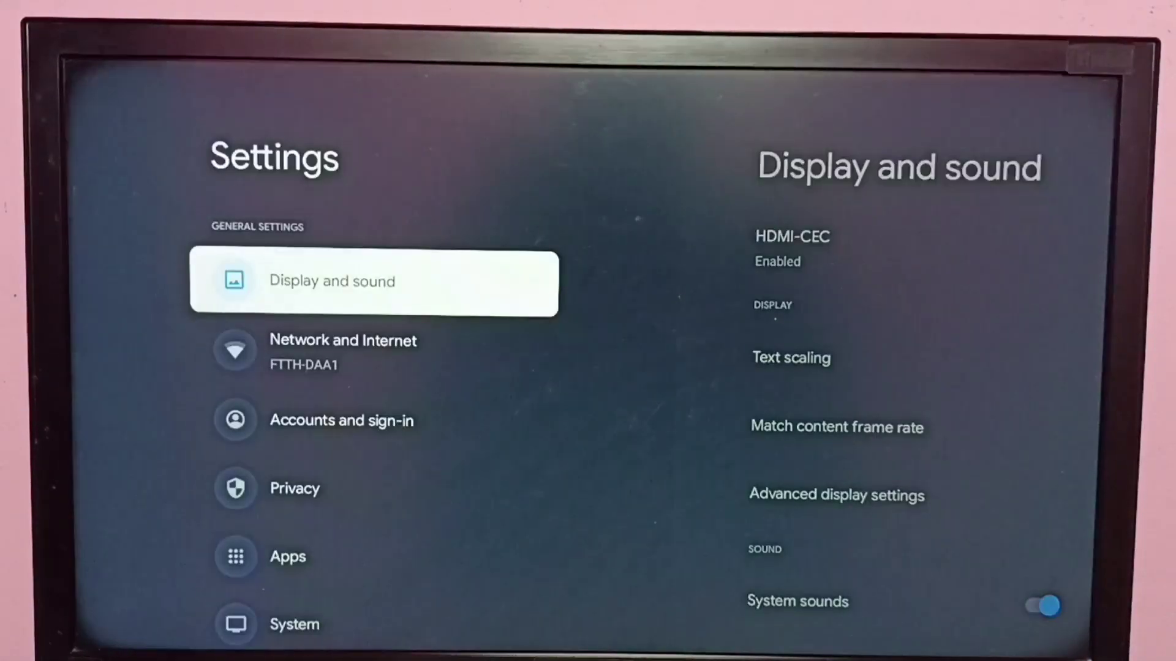
key(Down)
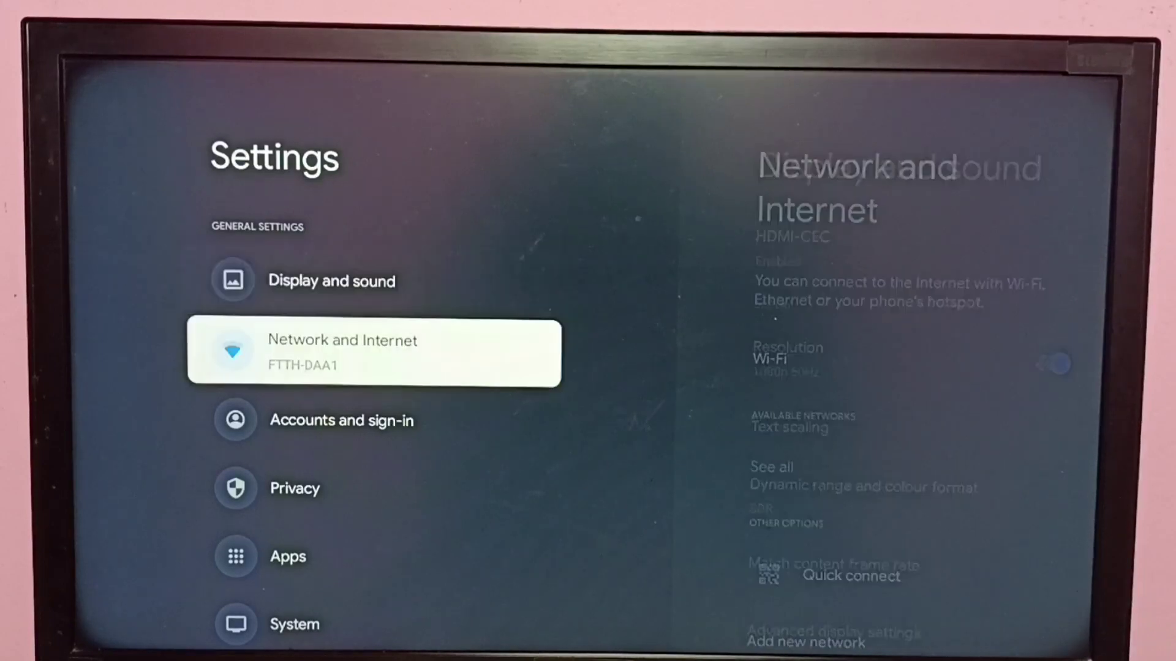
key(Down)
key(Down)
key(Down)
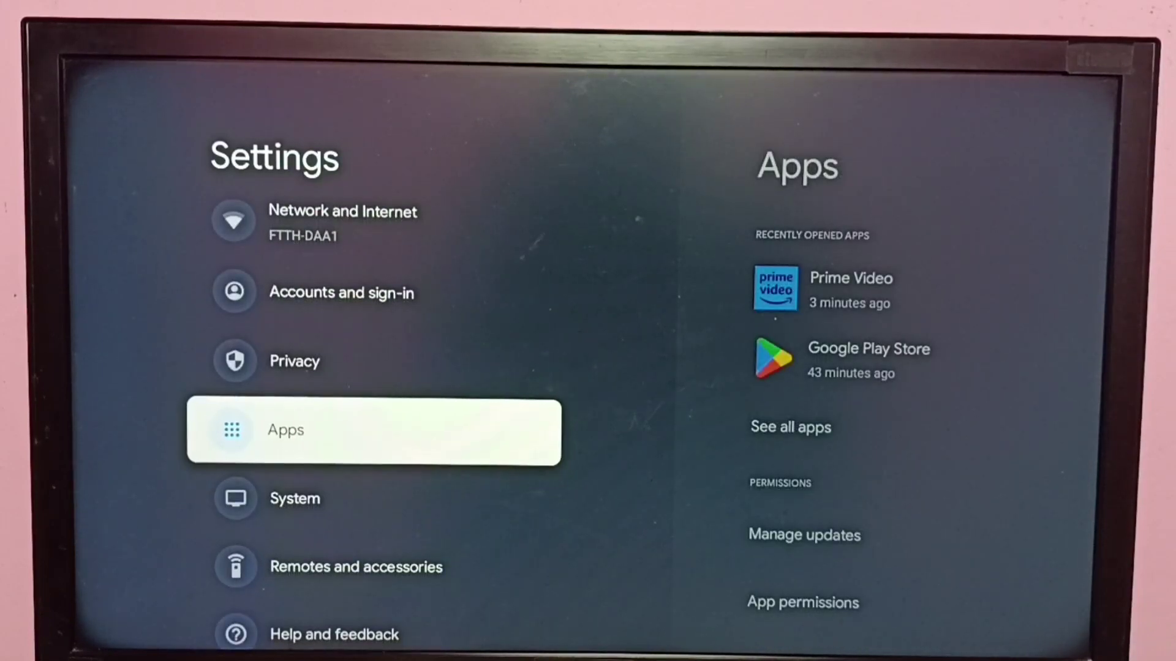
key(Return)
Step: Open See all apps and move down the installed list toward Prime Video
key(Down)
key(Down)
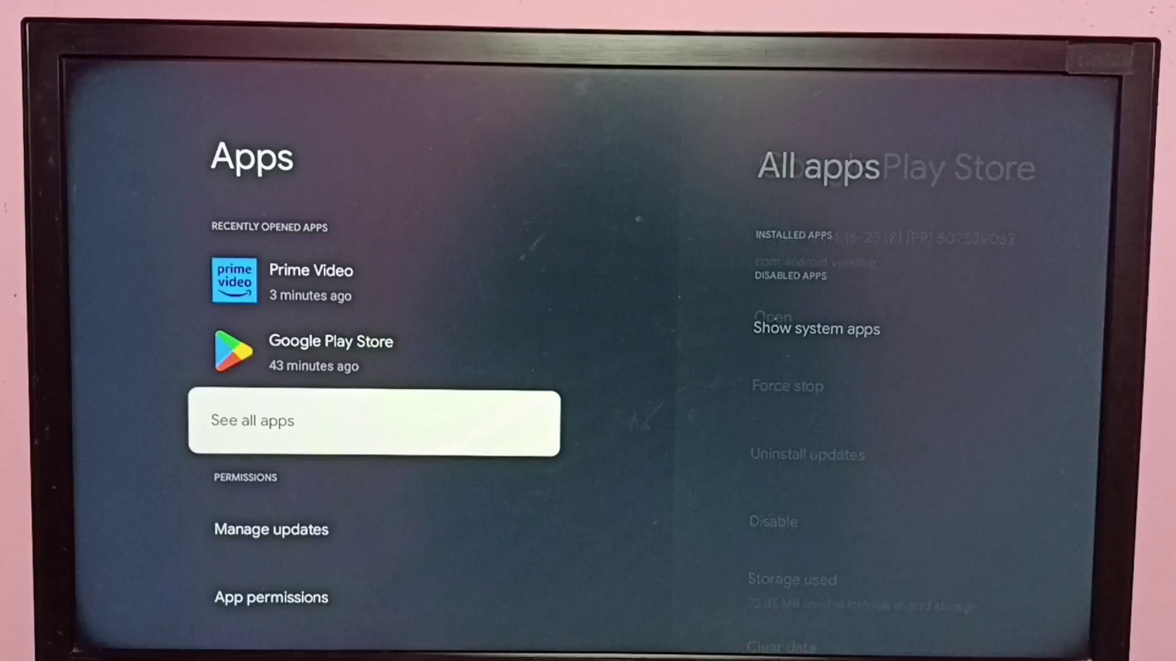
key(Return)
key(Down)
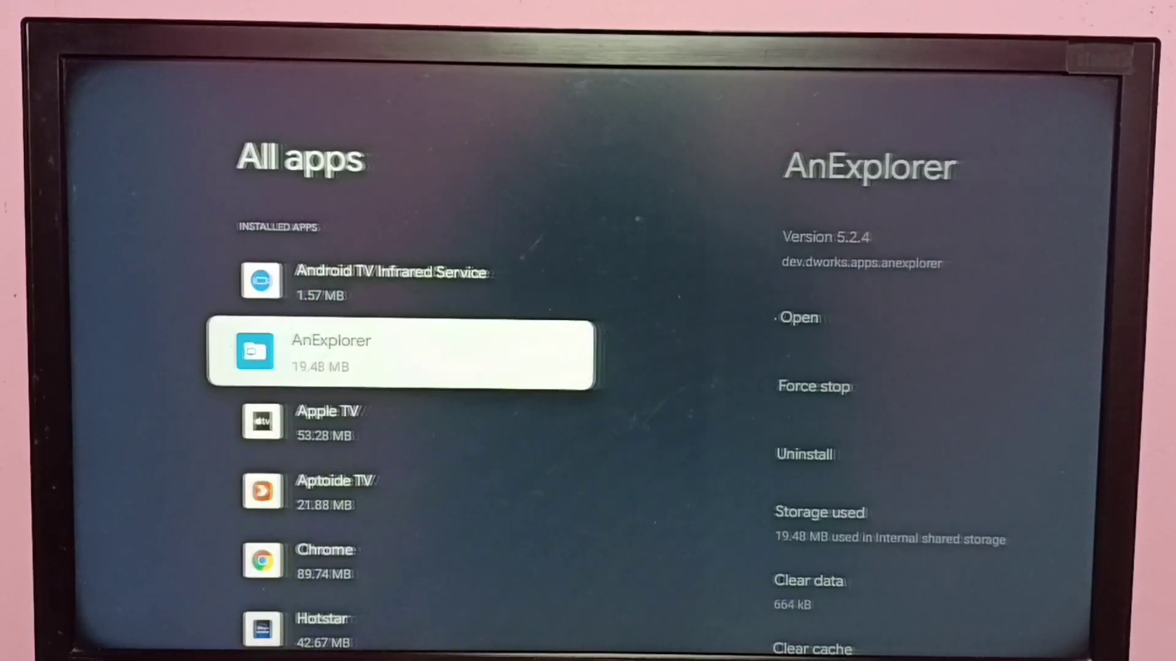
key(Down)
key(Down)
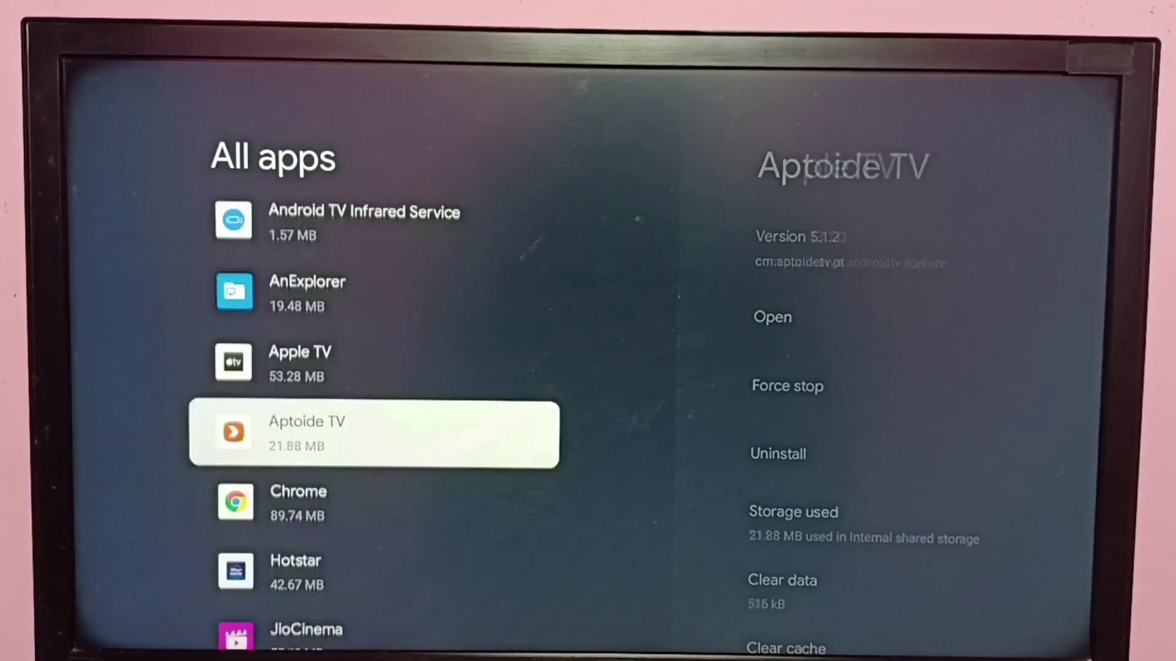
key(Down)
key(Down)
key(Down)
key(Down)
key(Down)
key(Down)
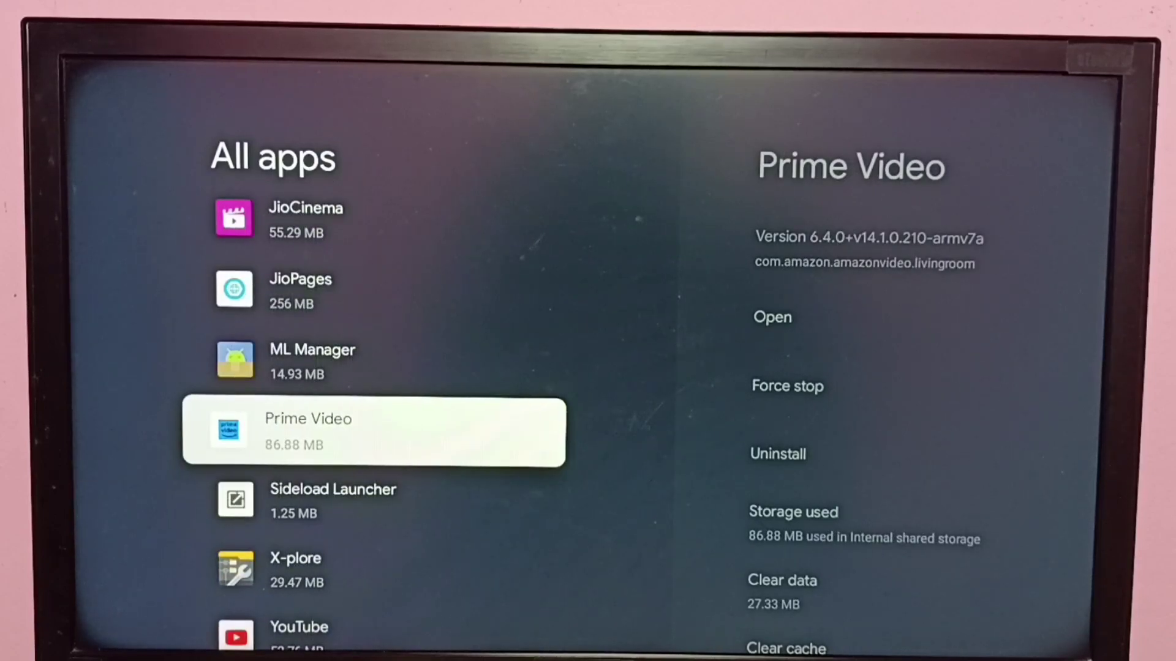
Step: Open Prime Video's info page and clear its cache, confirming with OK
key(Return)
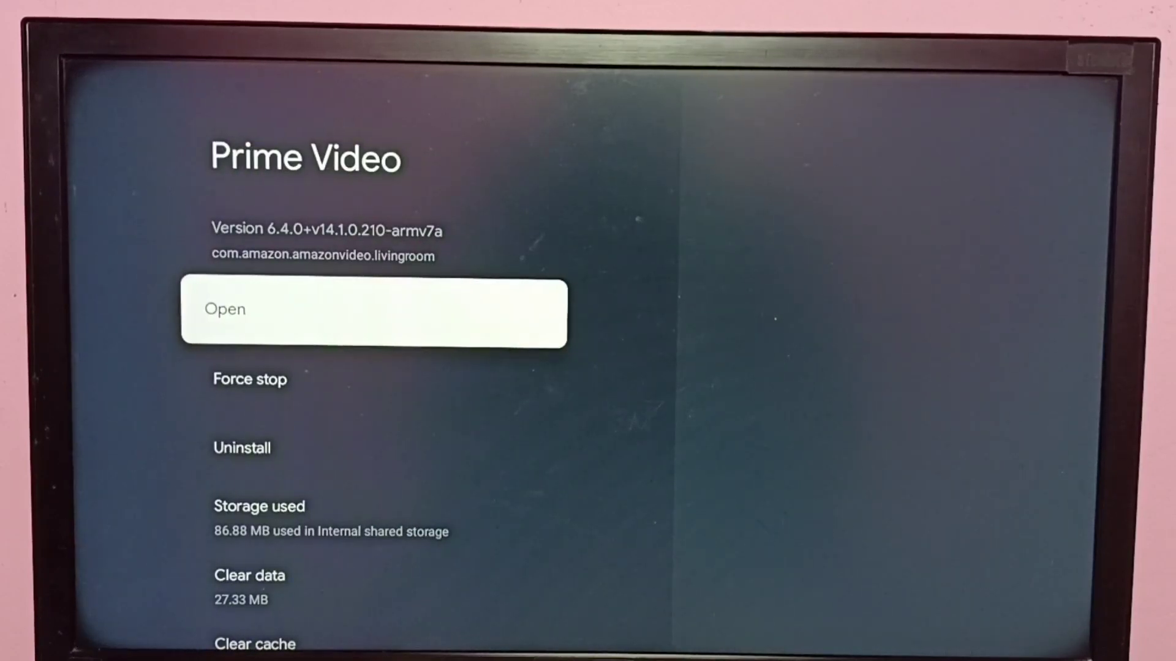
key(Down)
key(Down)
key(Down)
key(Down)
key(Down)
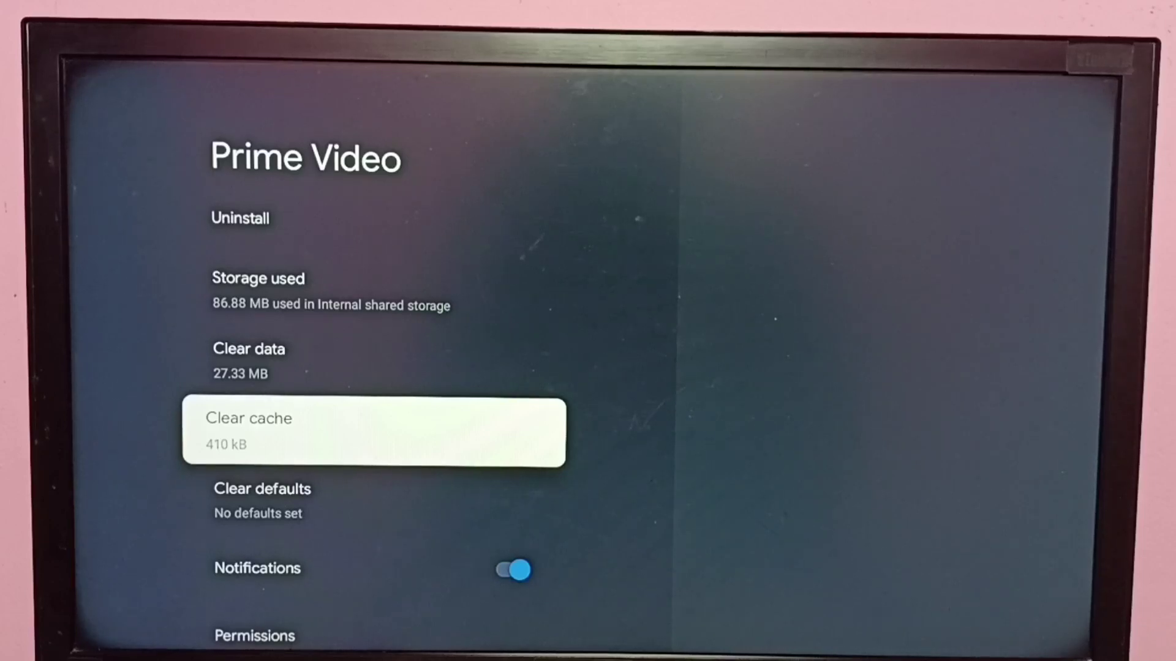
key(Return)
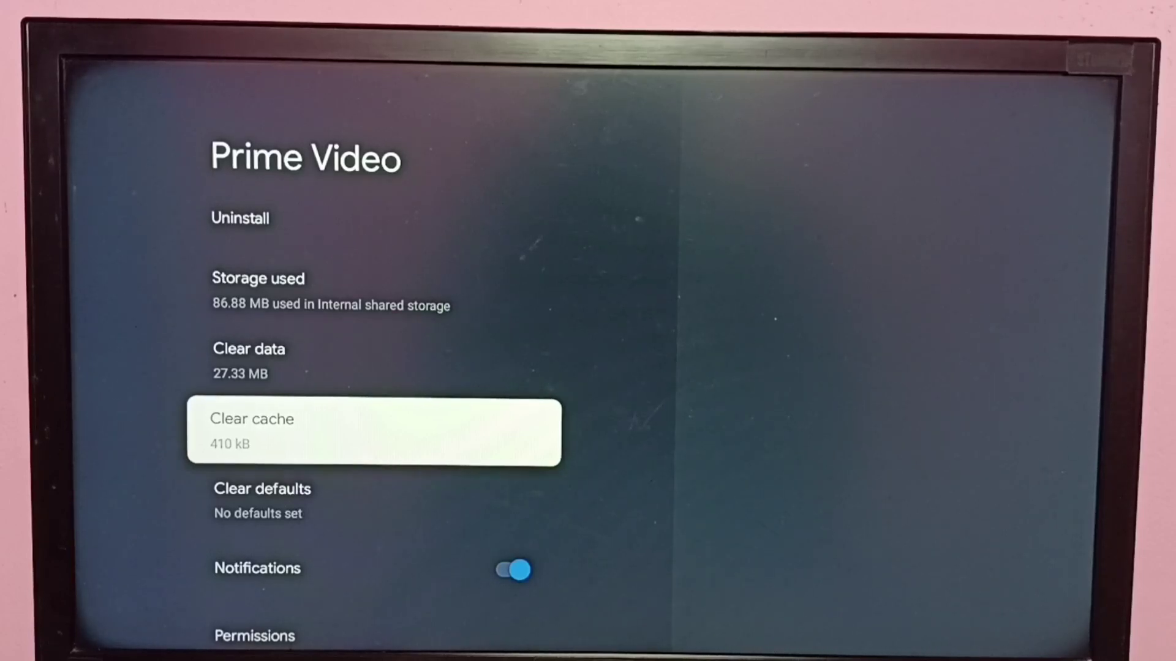
key(Return)
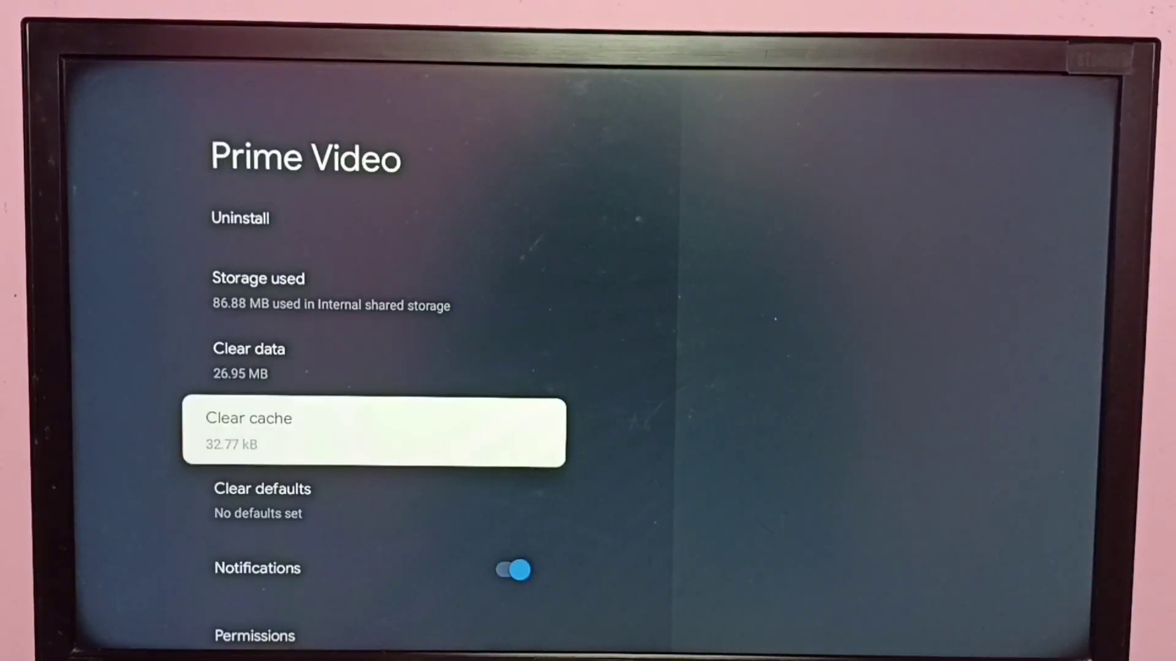
key(Down)
key(Up)
Step: Clear and confirm Prime Video's app data, leaving 28.67 kB data and 0 B cache
key(Up)
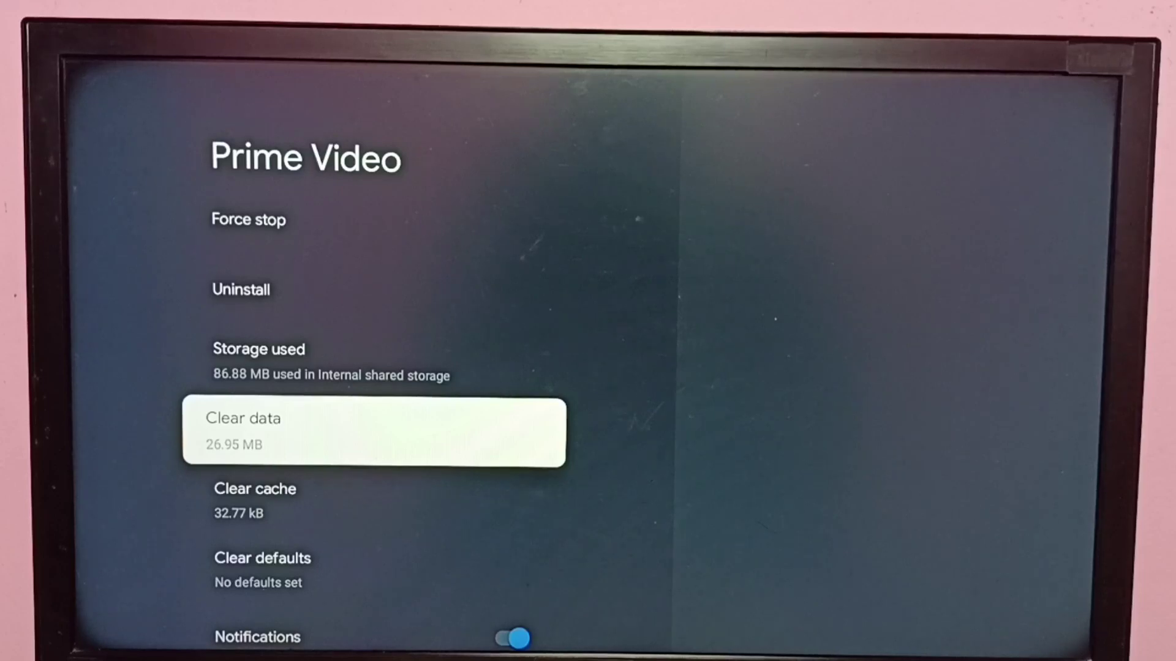
key(Return)
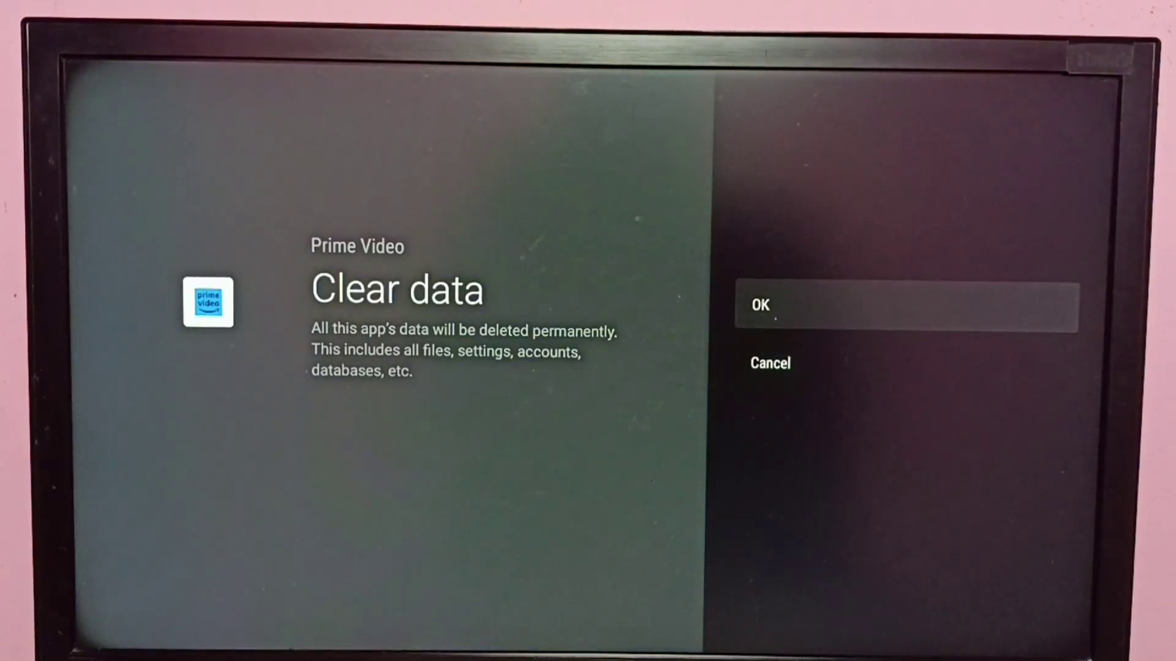
key(Return)
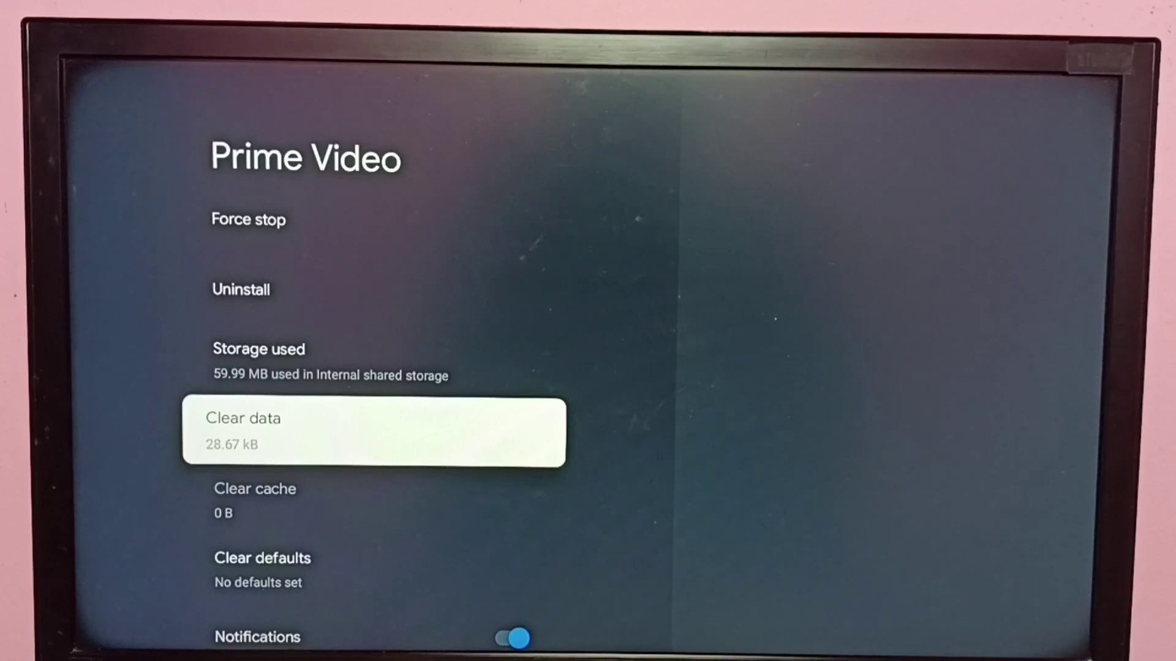
key(Down)
key(Down)
key(Up)
key(Up)
key(Down)
key(Down)
key(Up)
key(Up)
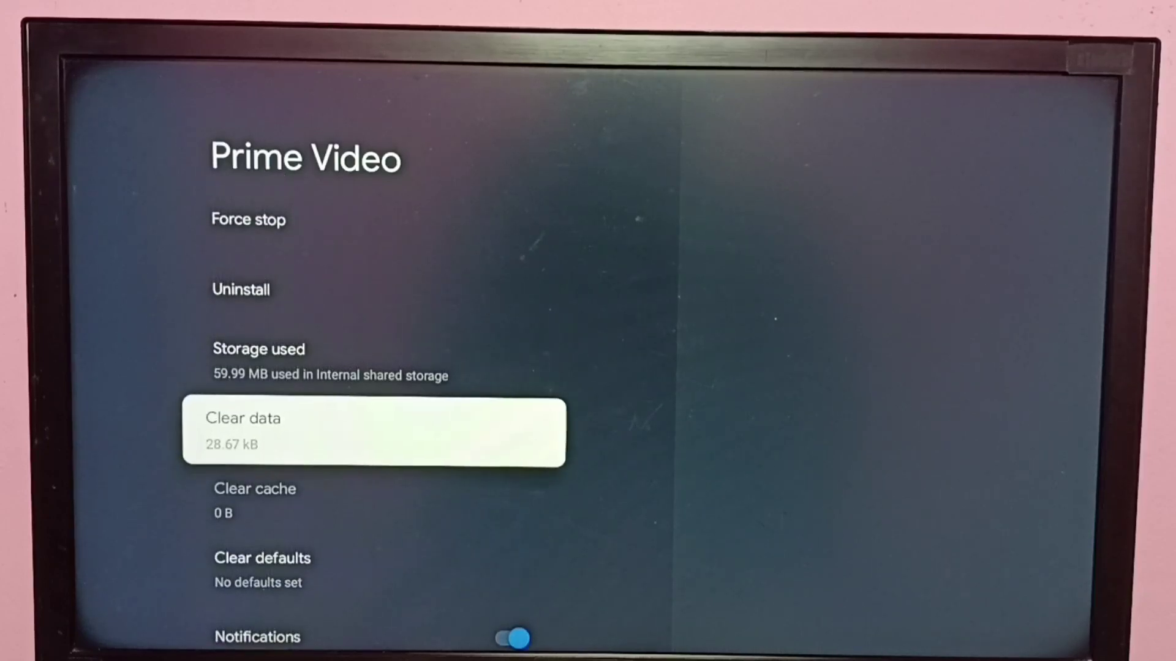